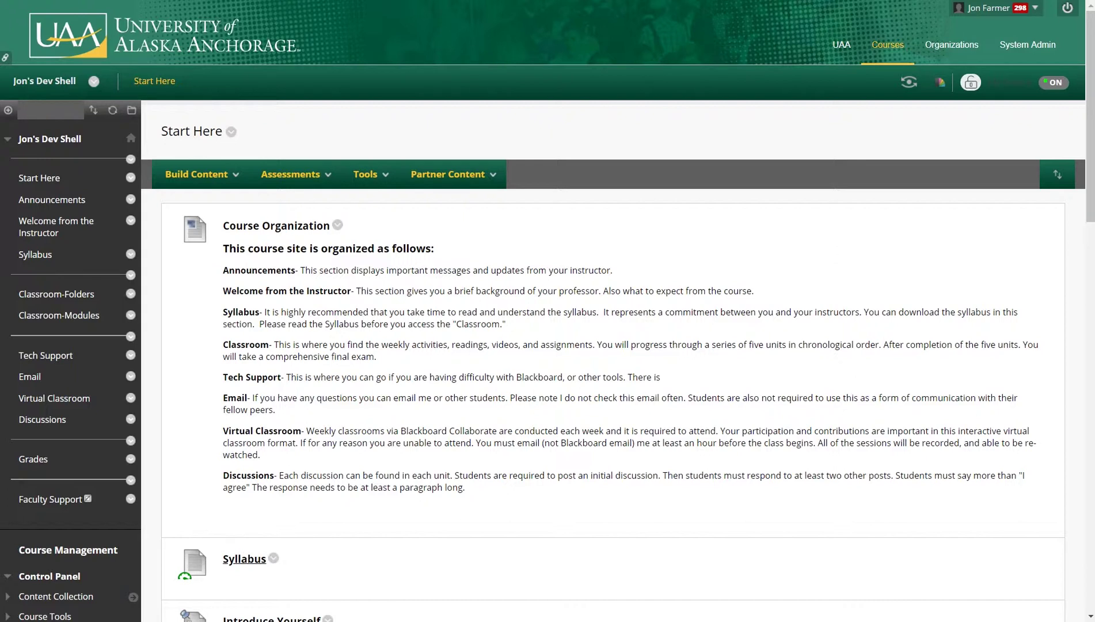
Step: From Start Here's Tools menu, add a Discussion Board link and choose to create a new forum
left_click(364, 174)
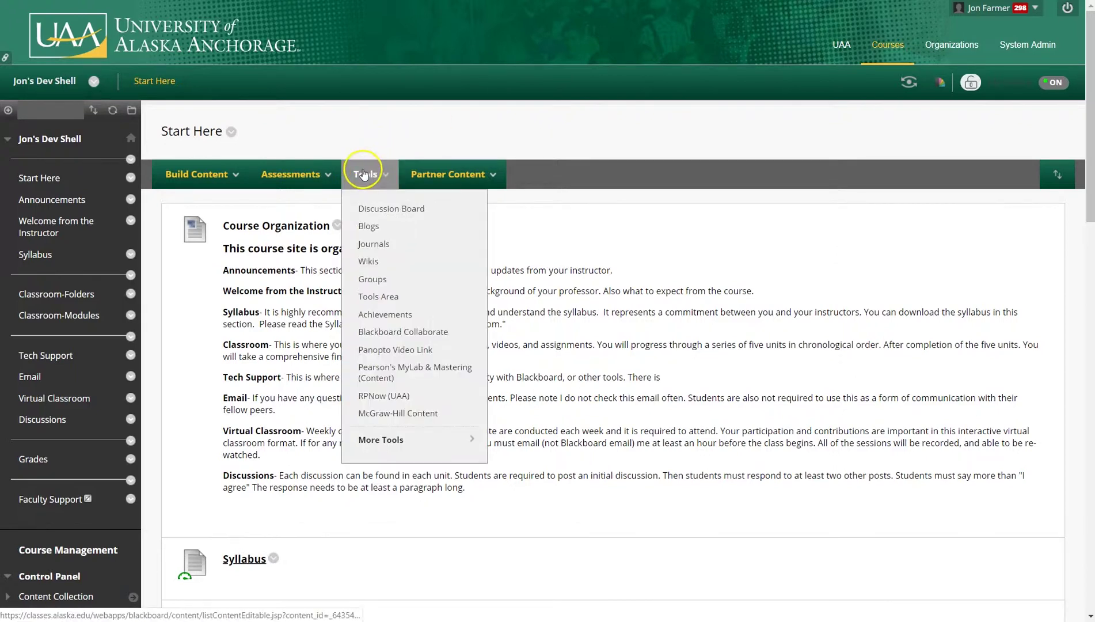
left_click(368, 209)
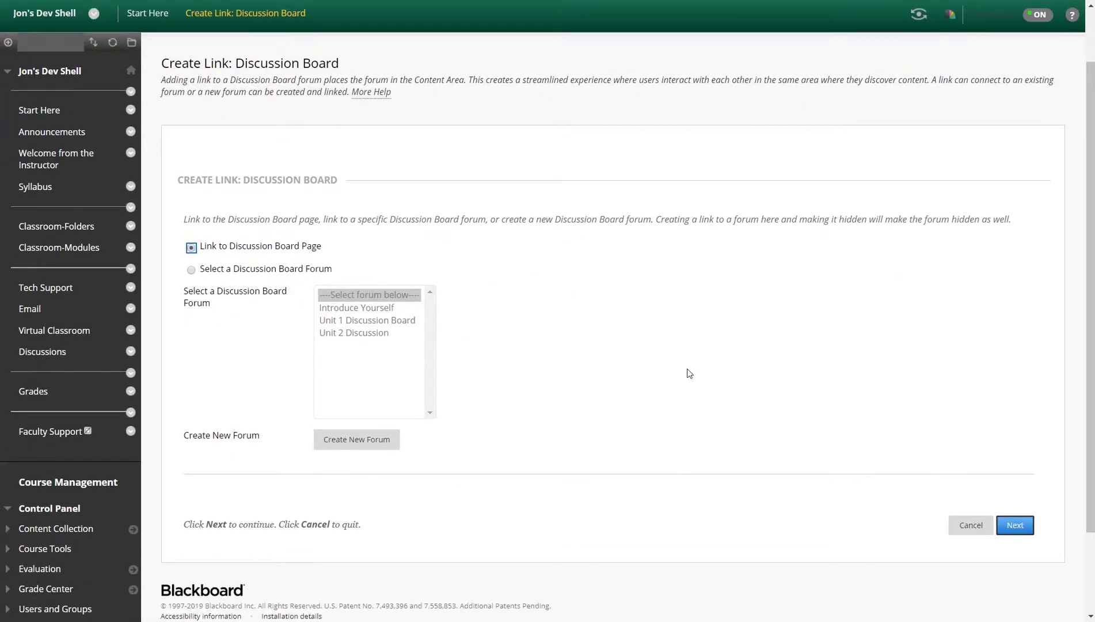
left_click(637, 364)
left_click(365, 294)
left_click(366, 311)
left_click(416, 346)
left_click(416, 296)
left_click(339, 355)
left_click(362, 290)
left_click(371, 446)
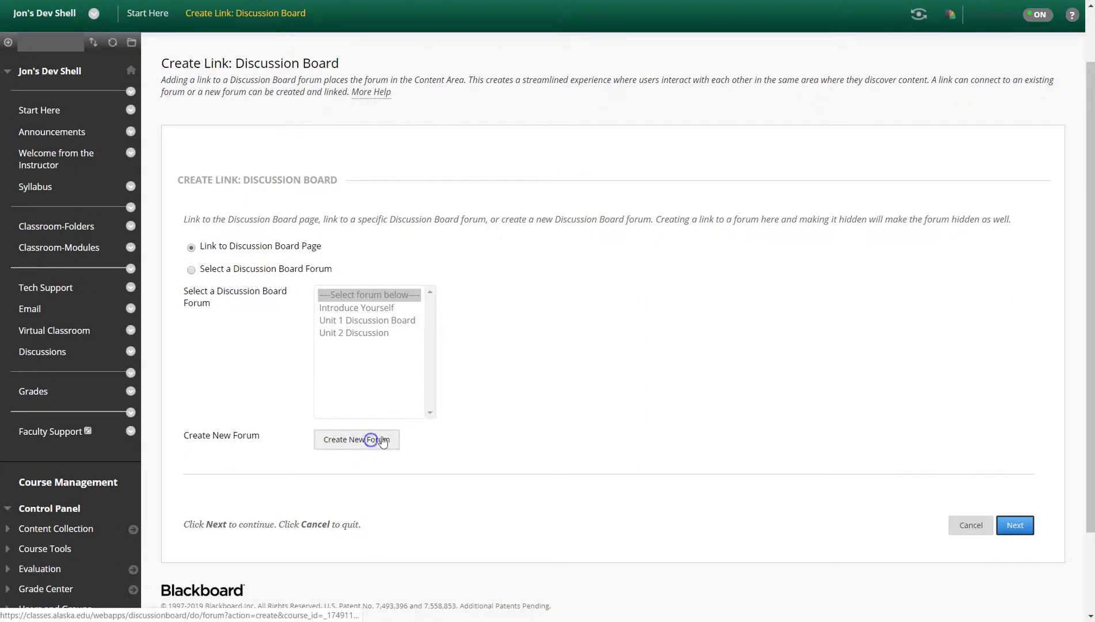
Step: Name the forum 'Unit 3 Discussion' with the description 'After reading chapter 2...'
left_click(429, 276)
type("Unit")
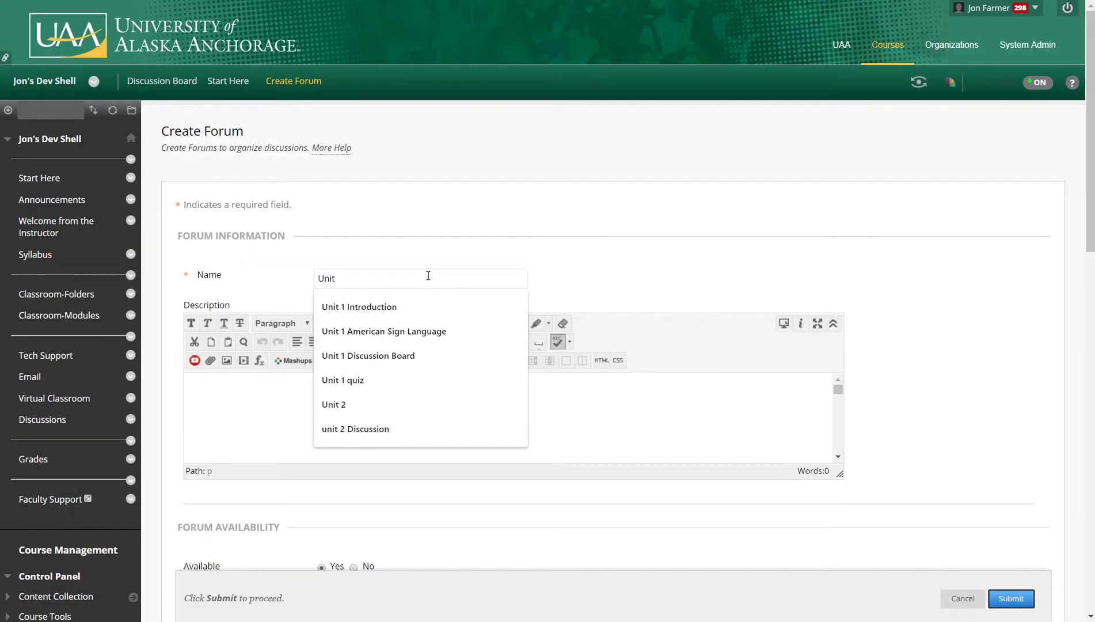
type("3 Discussion")
left_click(220, 203)
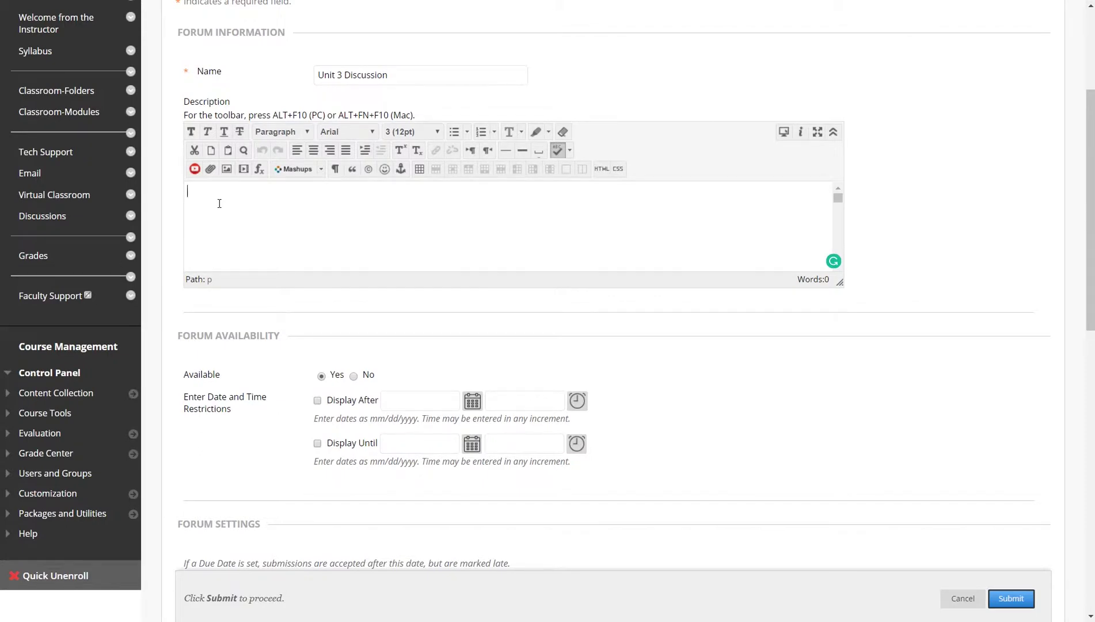
type("After reading chapter 2...")
left_click(262, 176)
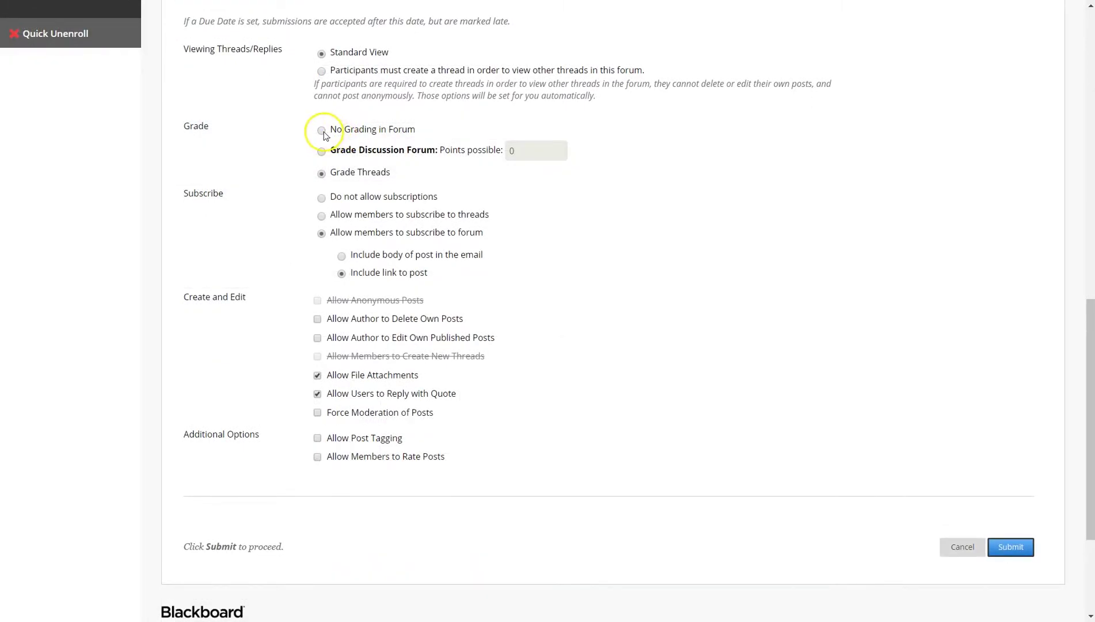
Step: Switch from thread grading to grading the whole forum out of 10 points
left_click(321, 131)
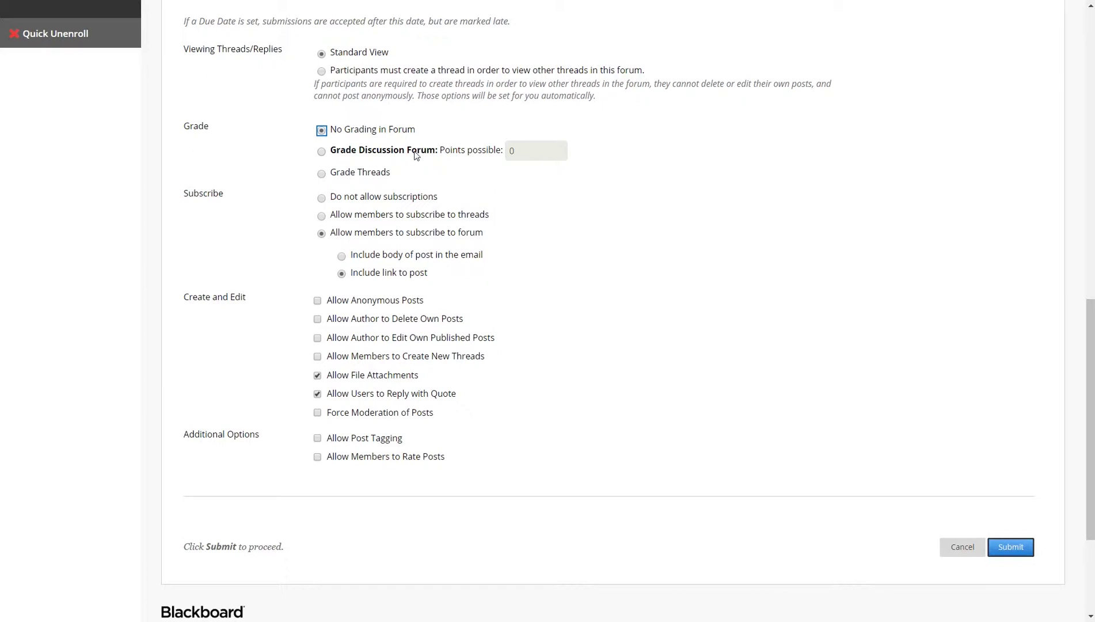
left_click(321, 152)
Step: Set the forum's due date and Display Until date both to 06/25/2019 via the calendars
left_click(317, 242)
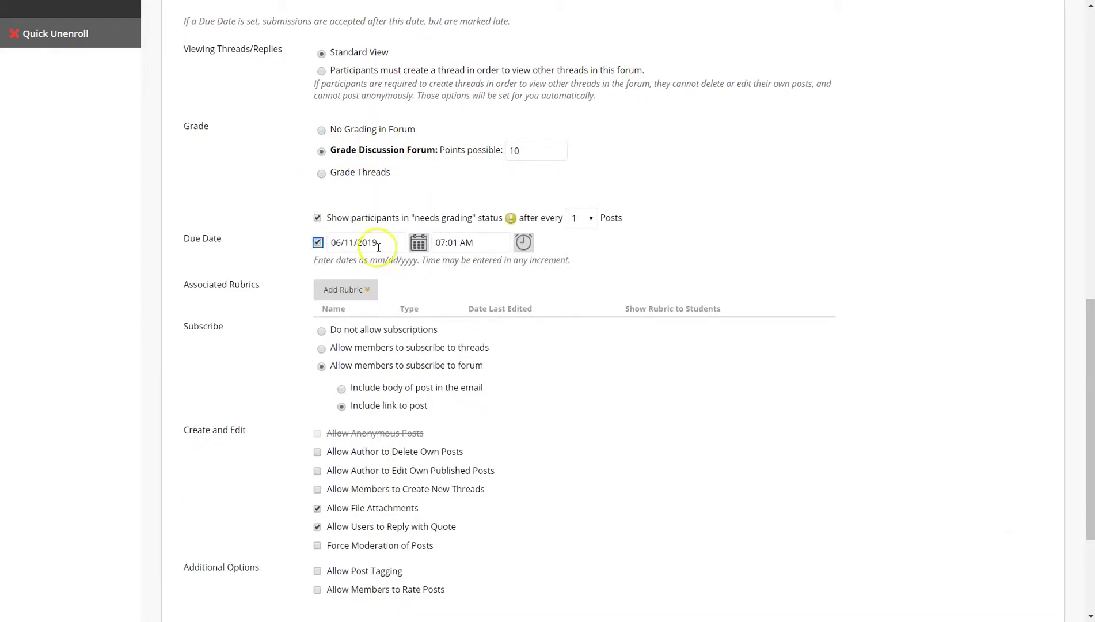
left_click(418, 242)
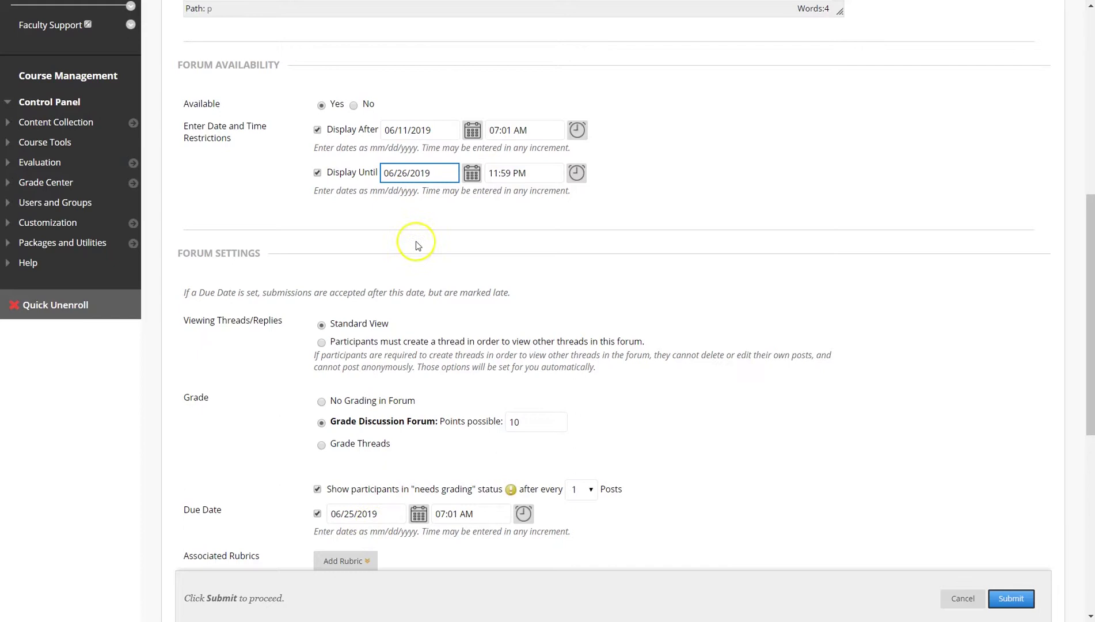
left_click_drag(428, 175, 375, 173)
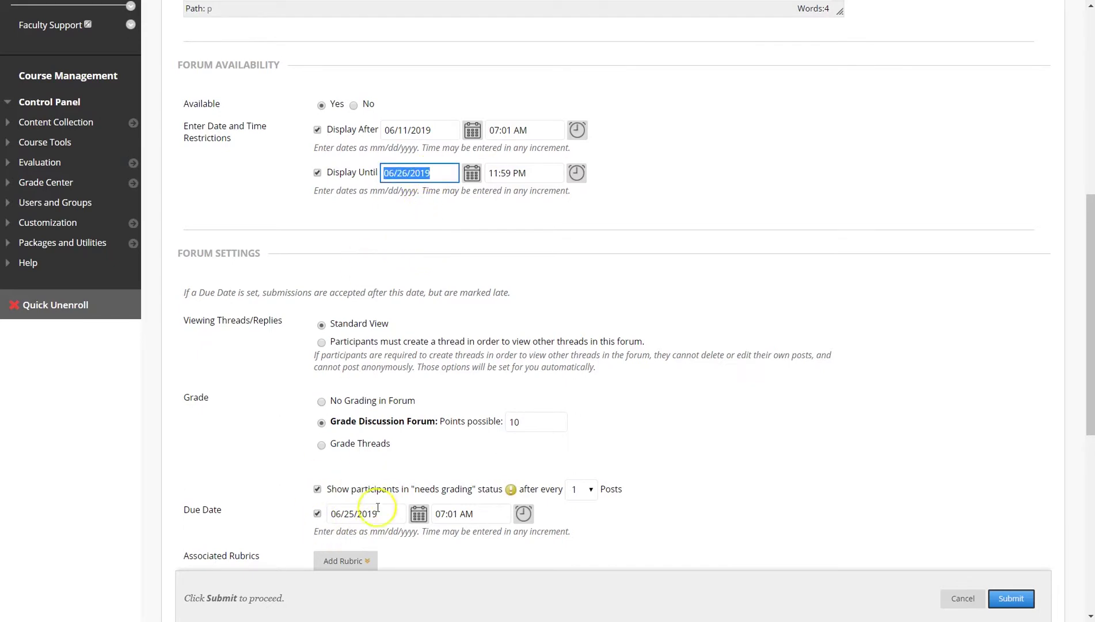
left_click(443, 170)
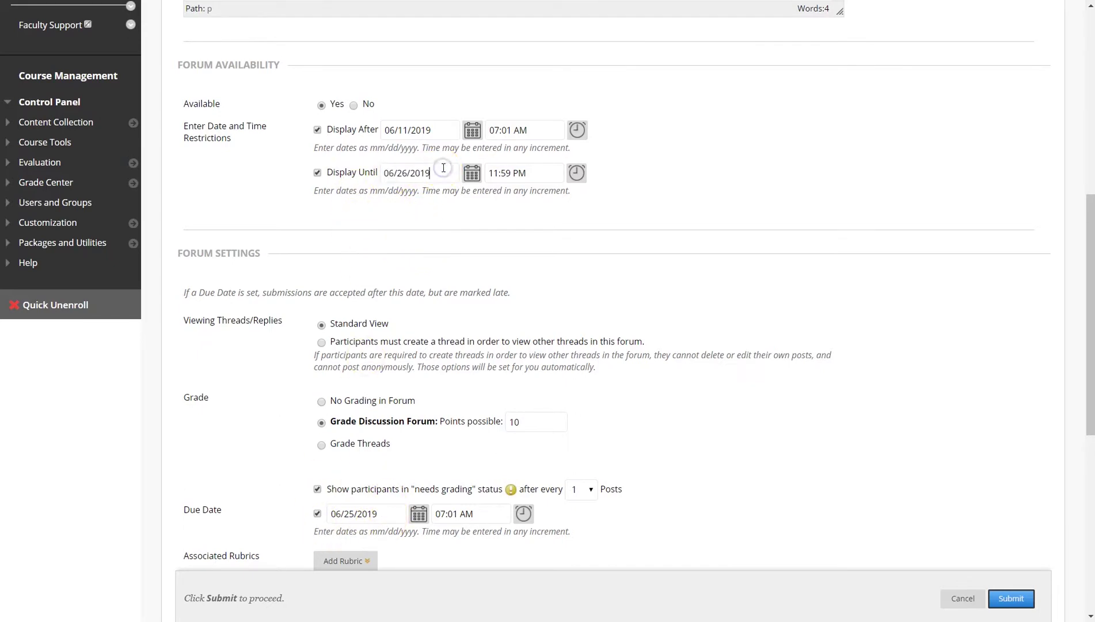
left_click_drag(443, 171, 380, 166)
left_click(381, 165)
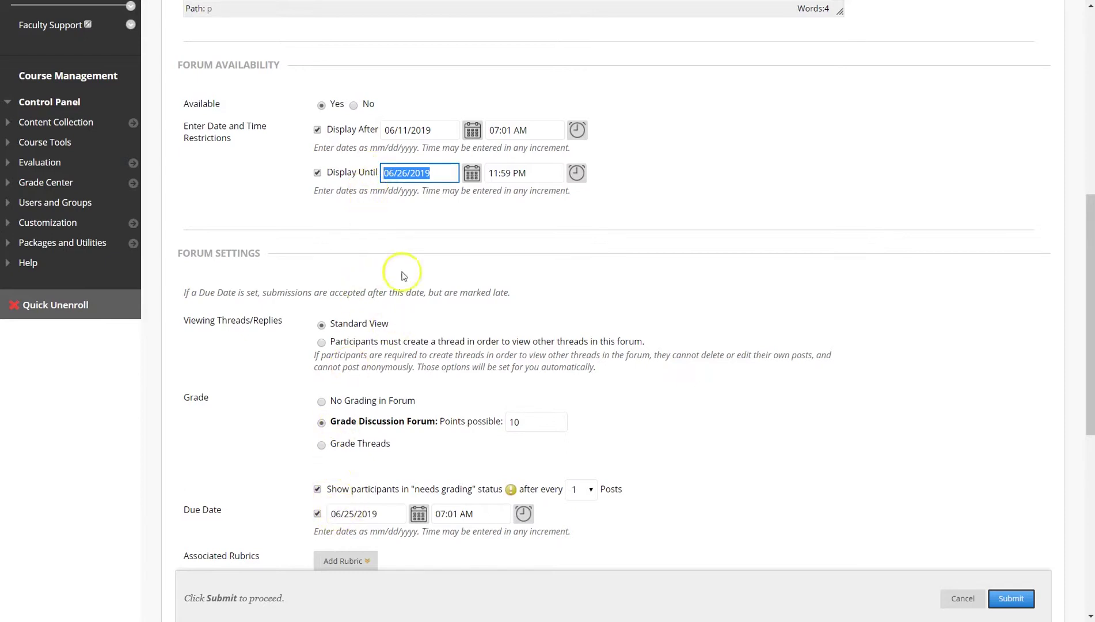
left_click(470, 174)
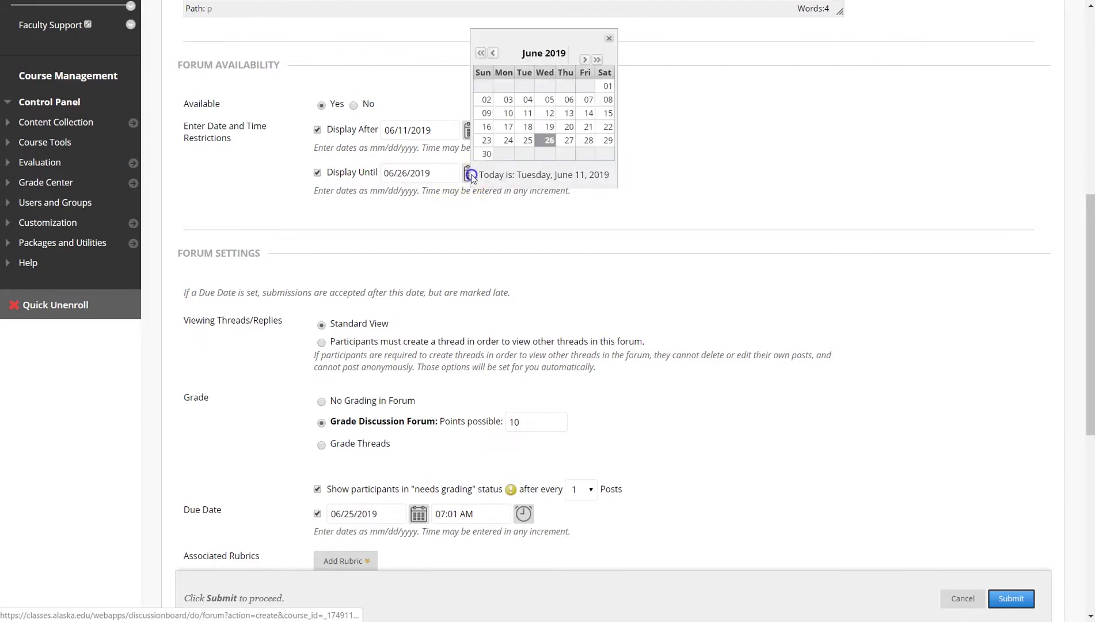
left_click(527, 140)
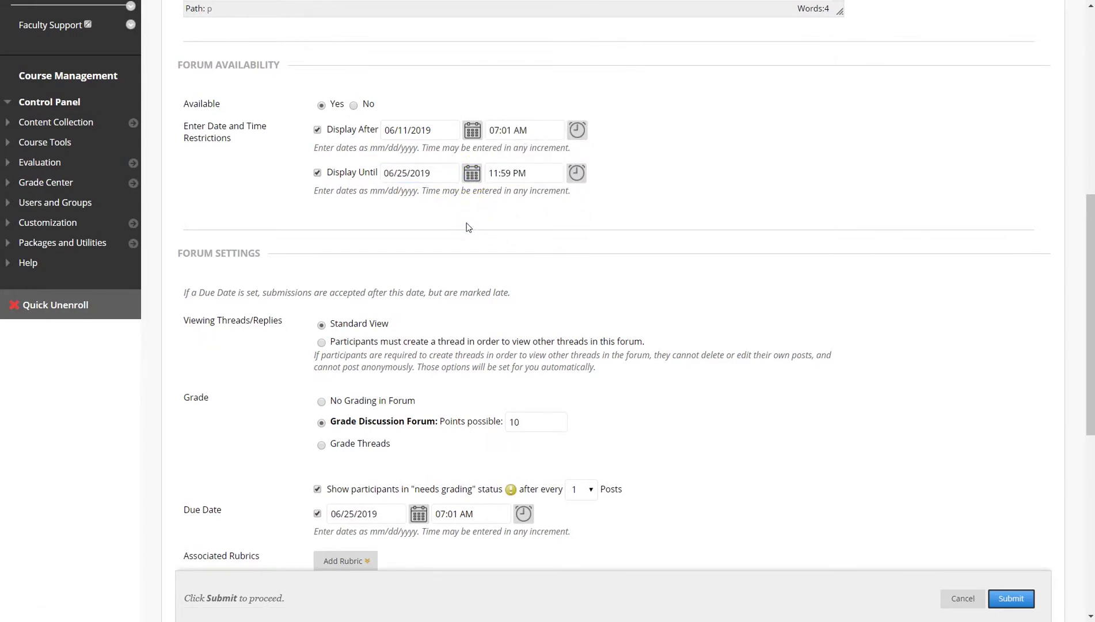
Step: Allow file attachments, quoted replies, forum subscription and member-created threads in the forum settings
scroll(380, 239, "down", 1)
left_click(292, 251)
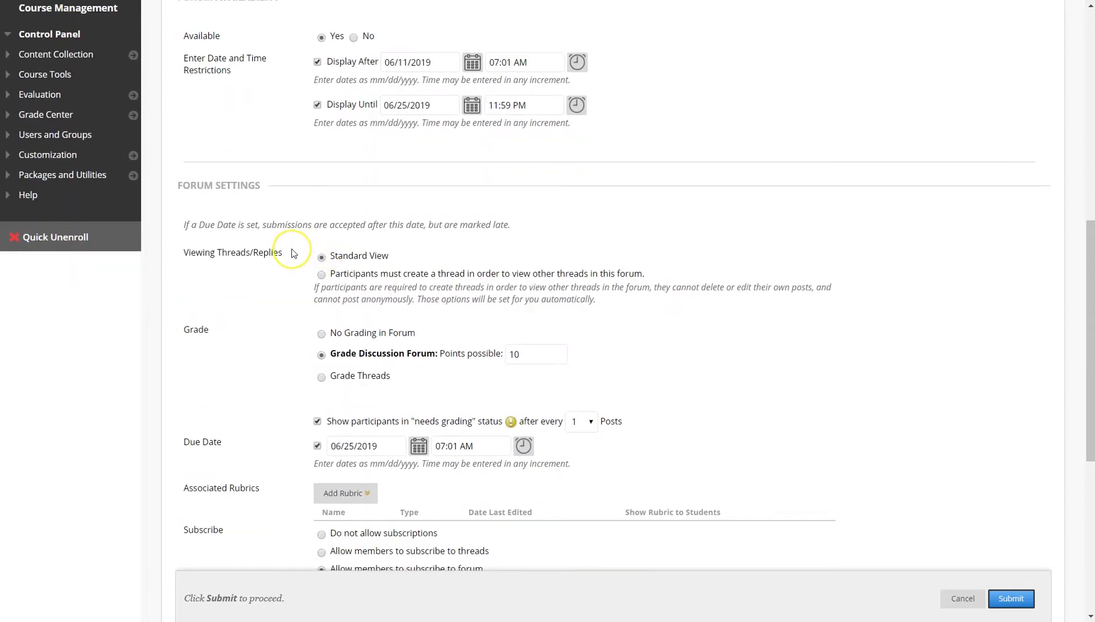
left_click(319, 267)
scroll(304, 267, "down", 7)
left_click(321, 185)
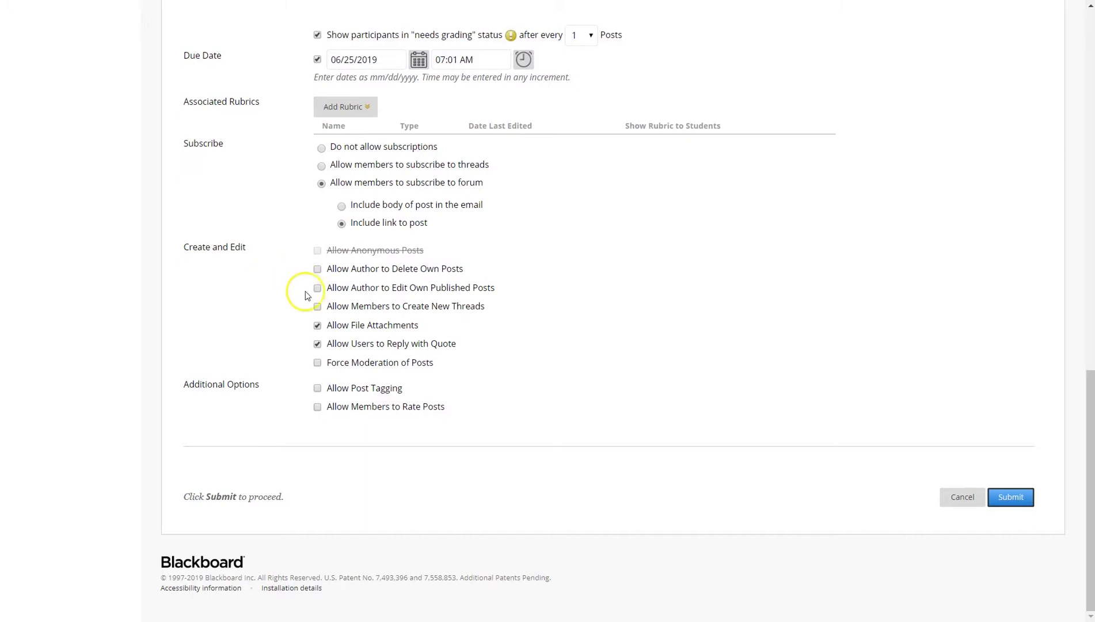
left_click(317, 344)
left_click(317, 306)
Step: Submit the new forum, then pick Unit 3 Discussion from the forum list to link
left_click(1015, 496)
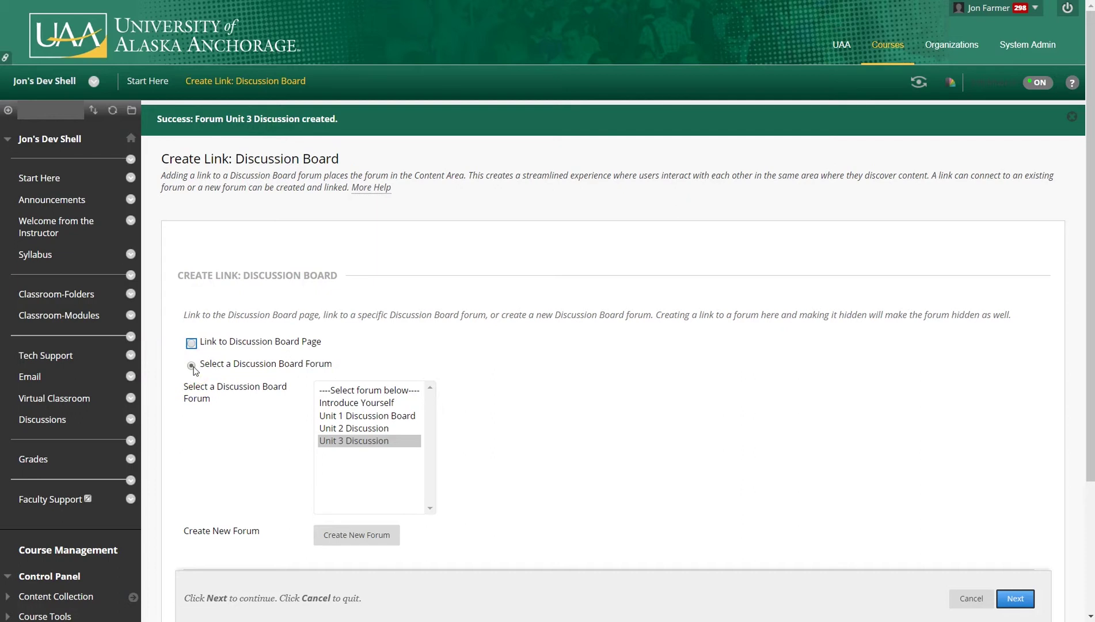
left_click(366, 414)
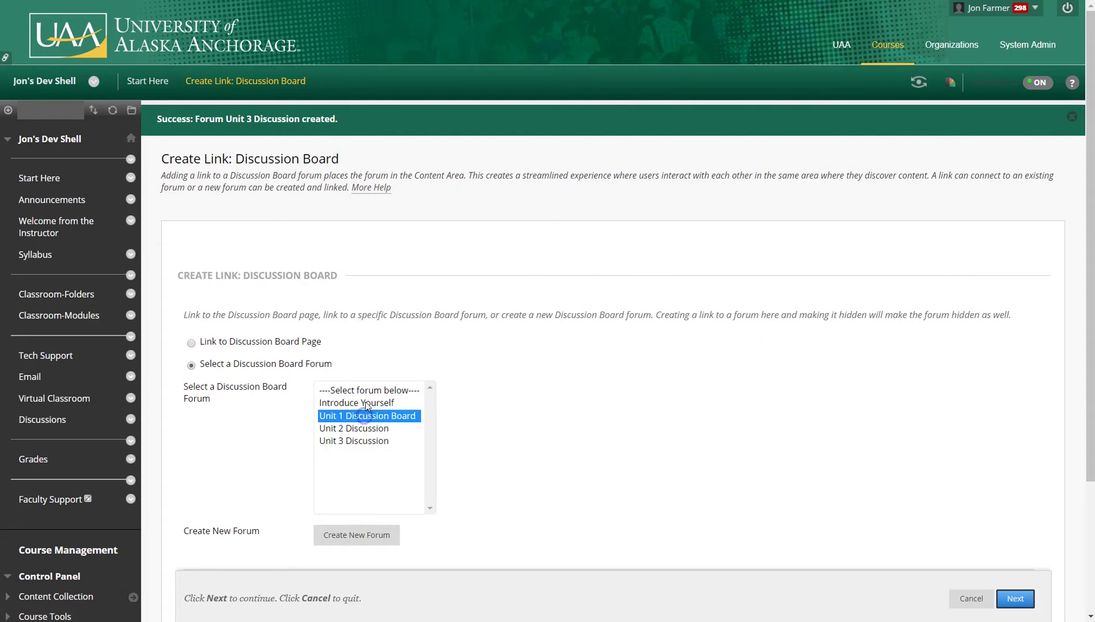
left_click_drag(361, 433, 362, 439)
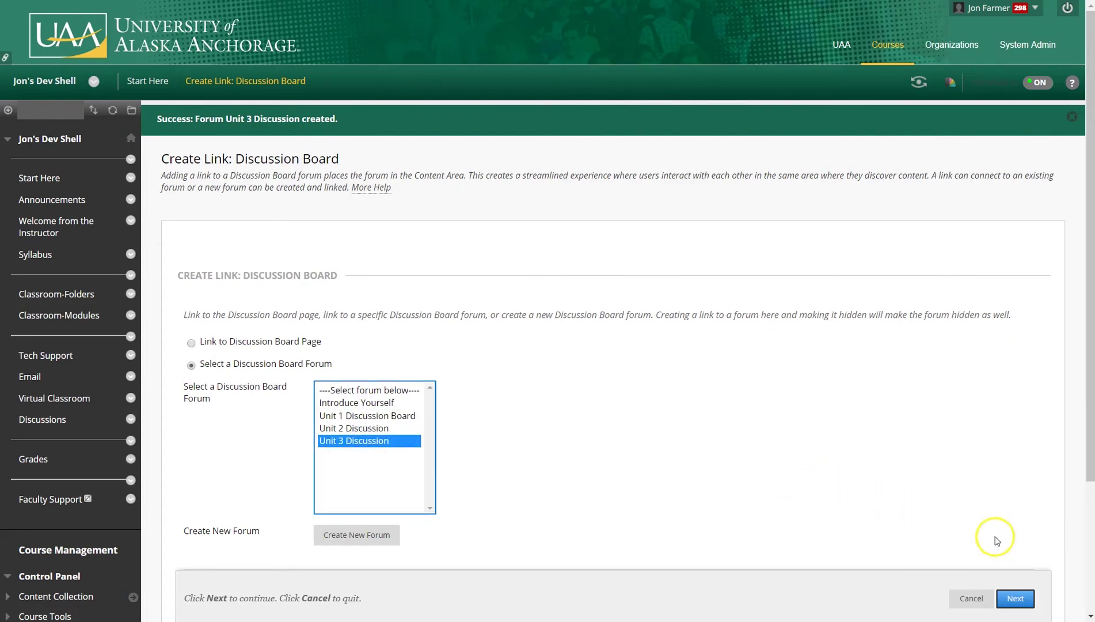
Step: Accept the default link settings and submit the Unit 3 Discussion link to Start Here
left_click(1015, 599)
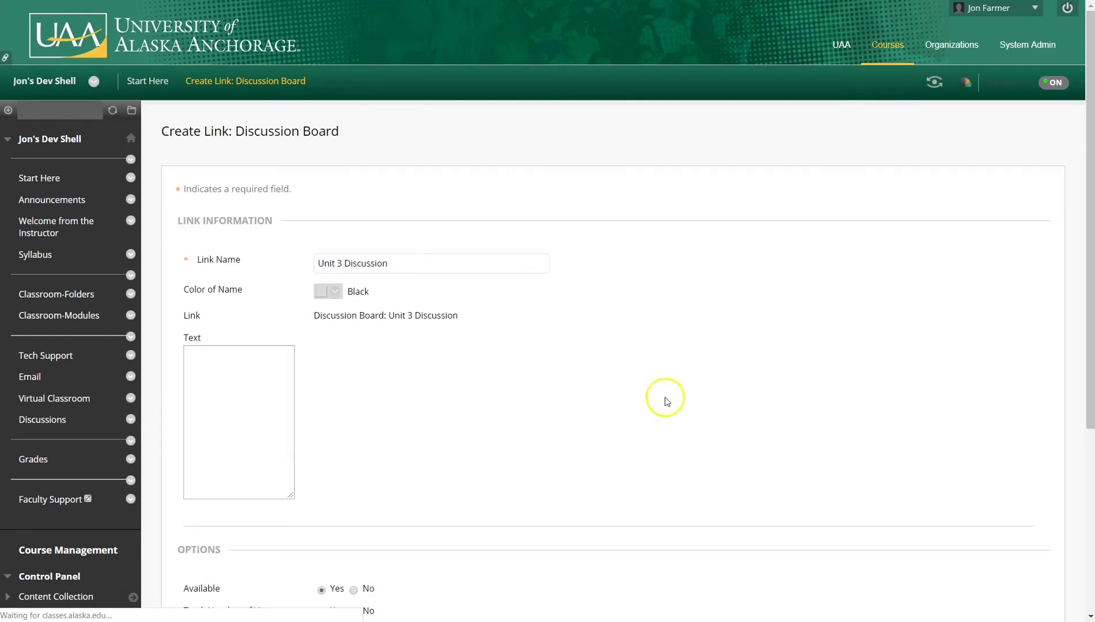
scroll(970, 501, "down", 5)
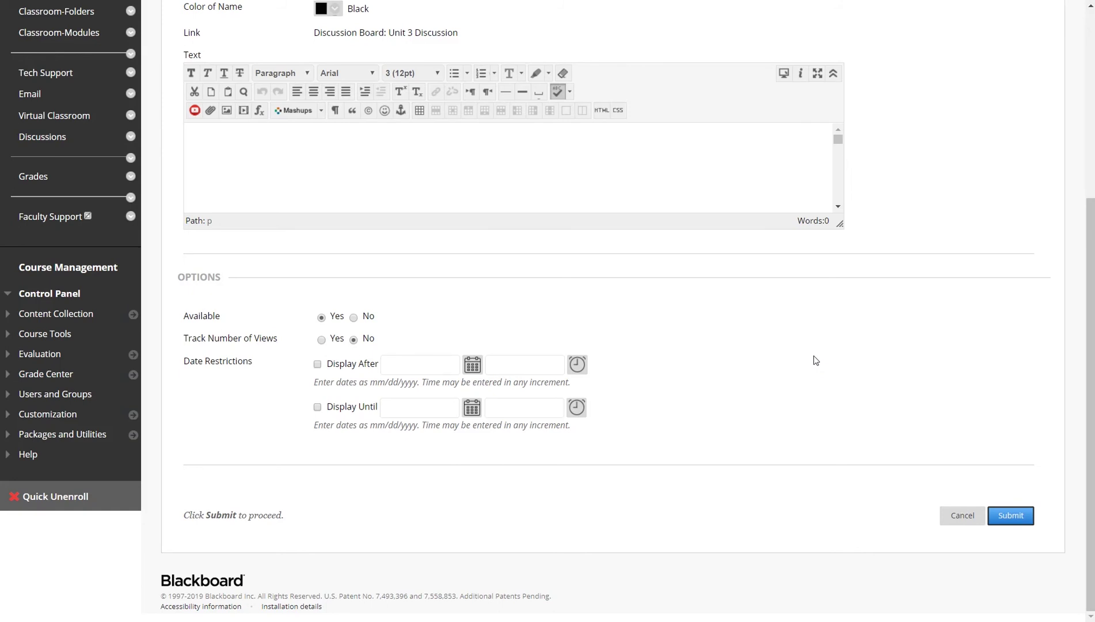
left_click(1010, 513)
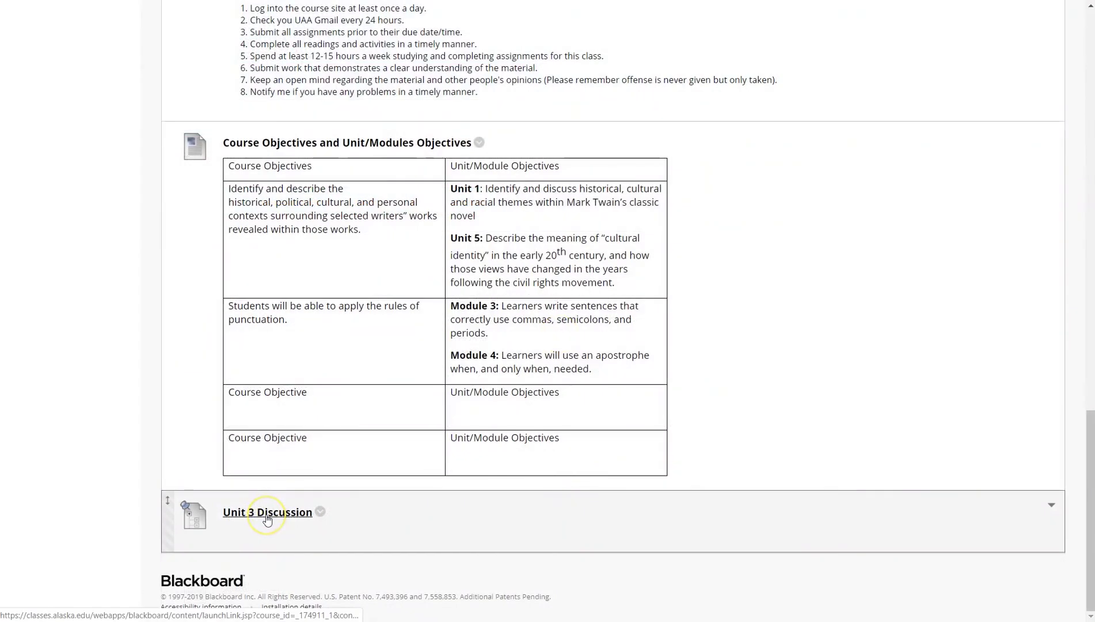
Step: Open Unit 3 Discussion and start a new thread, placing the cursor in Subject and Message
left_click(267, 518)
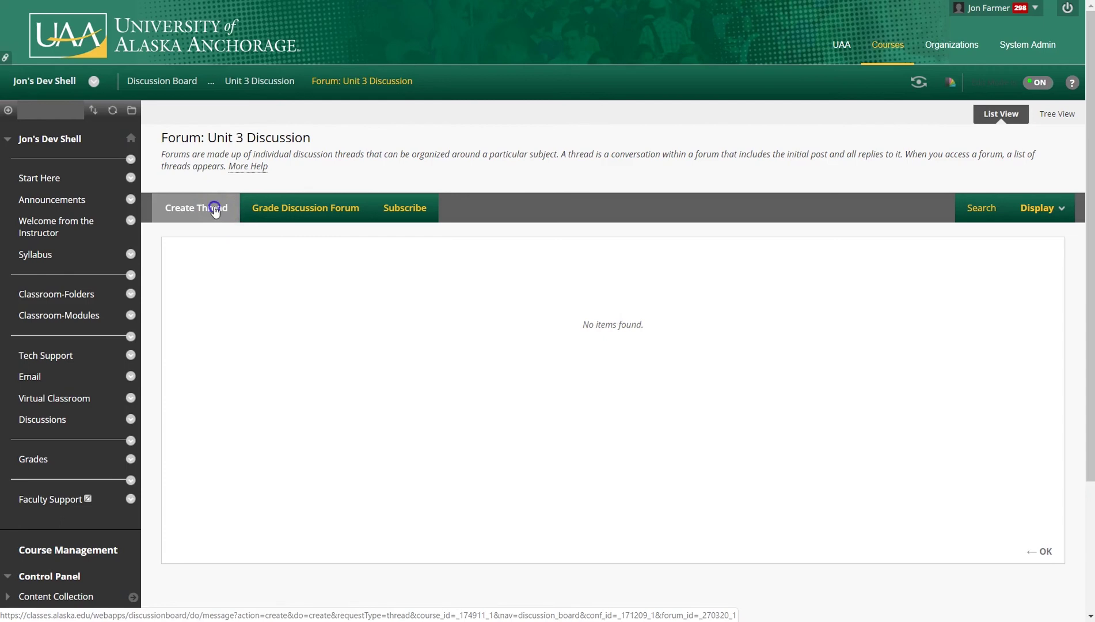
left_click(214, 211)
left_click(359, 361)
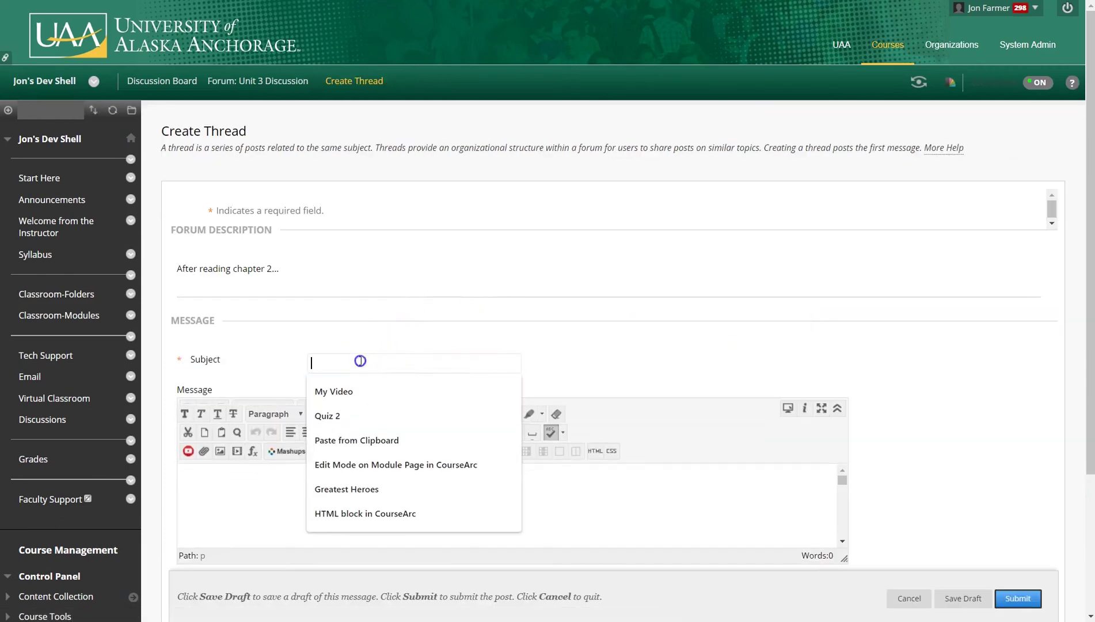
scroll(757, 337, "down", 3)
left_click(248, 288)
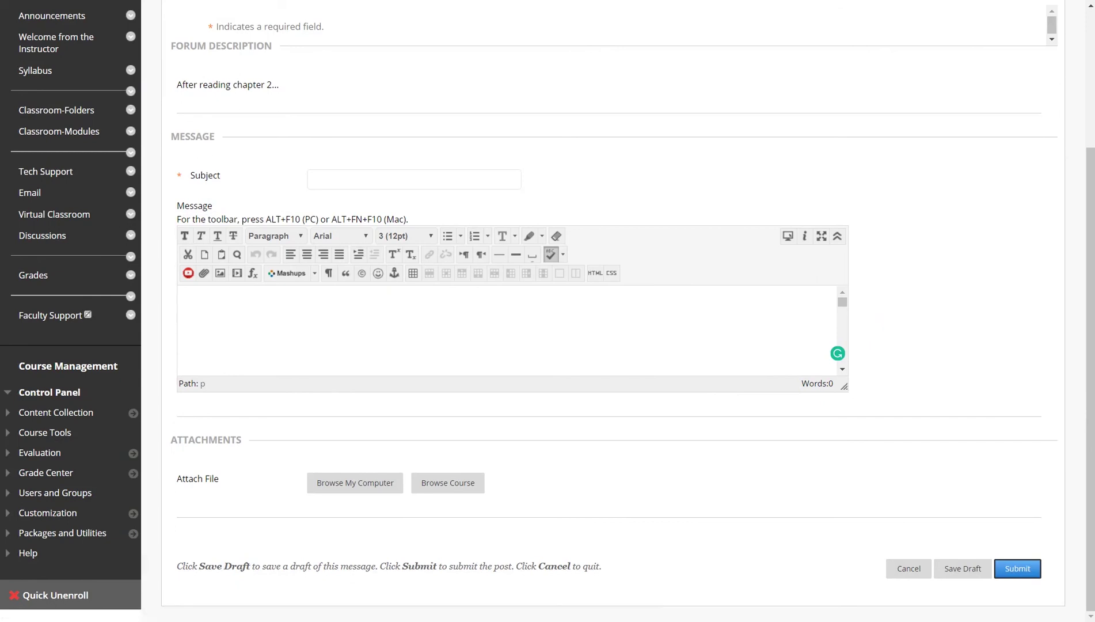